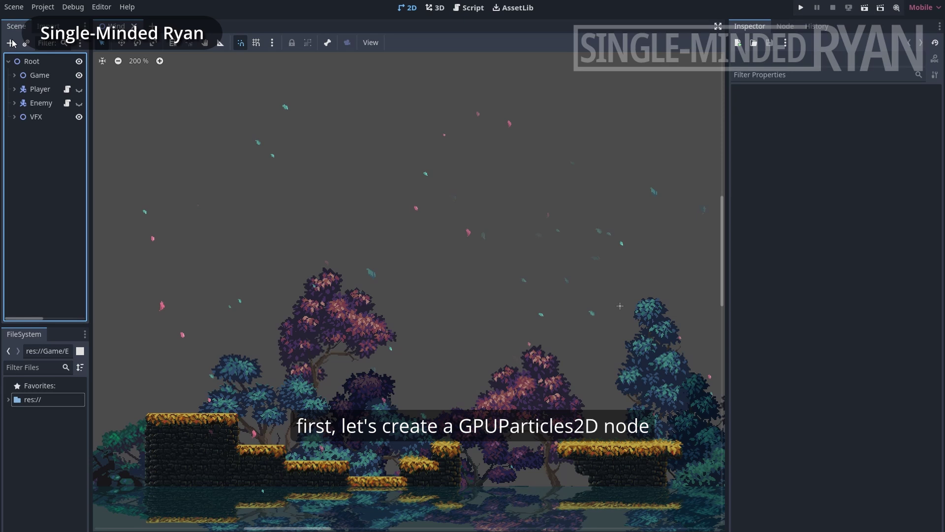
Add a GPUParticles2D node to the scene, found by searching 'particle'
left_click(10, 44)
type("particle")
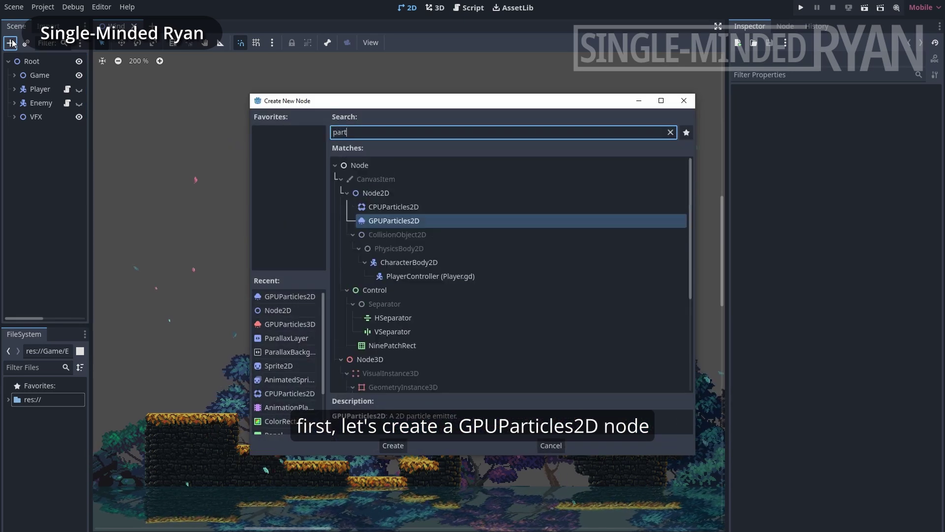
left_click(400, 223)
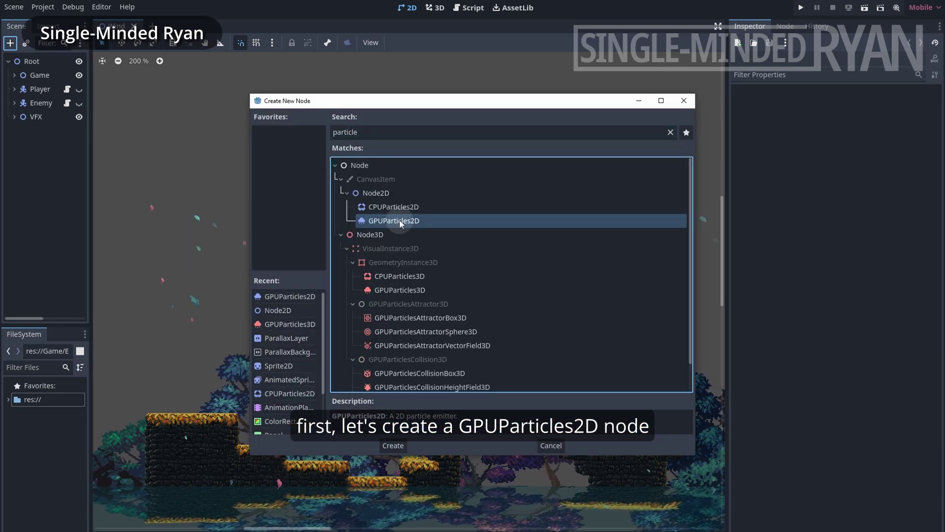
left_click(394, 445)
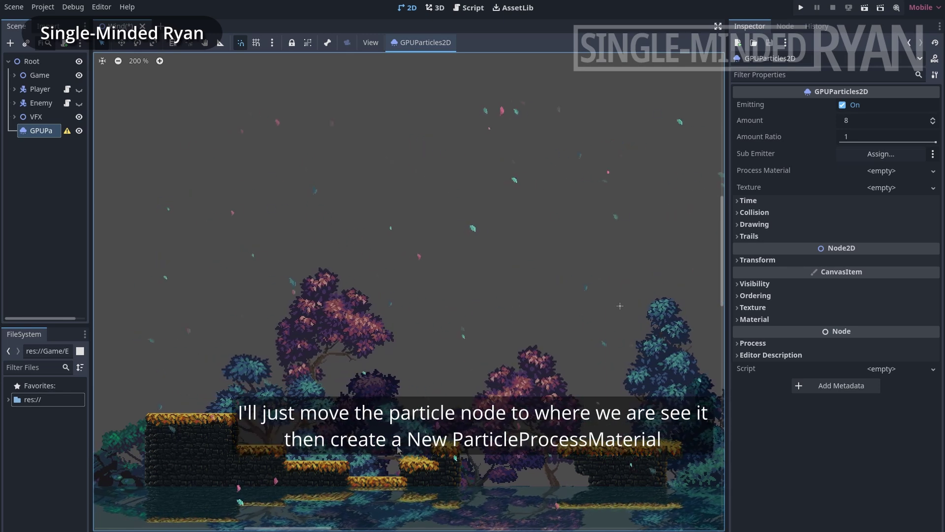
Place the node at position 563, -270 and give it a new ParticleProcessMaterial
left_click(768, 260)
left_click(873, 273)
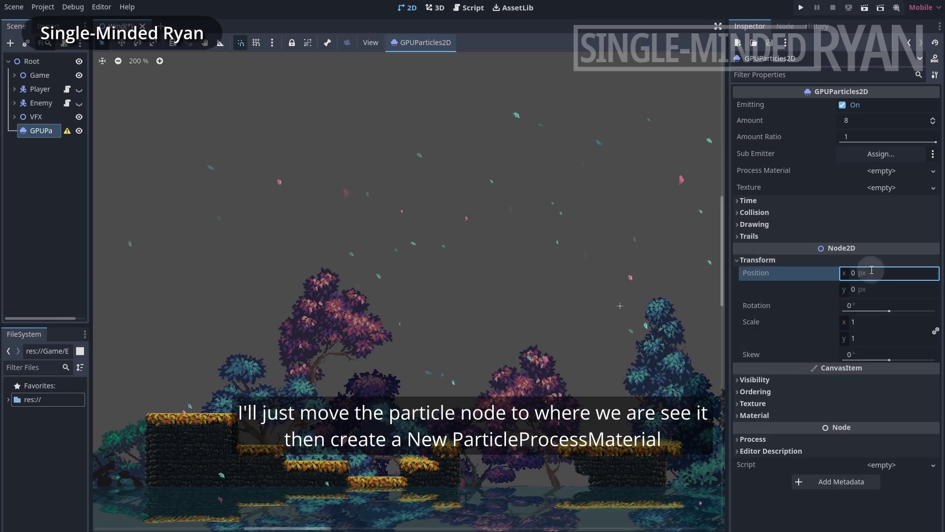
type("563")
left_click(873, 286)
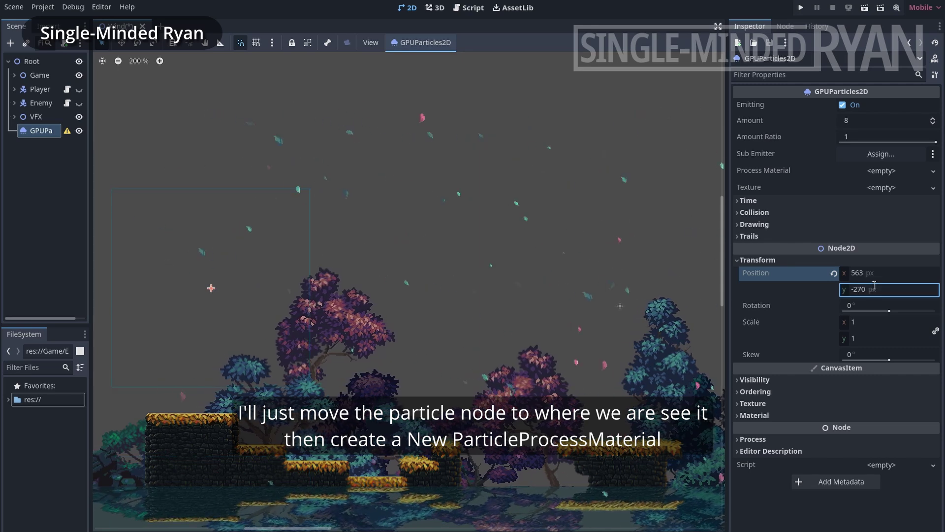
left_click(933, 171)
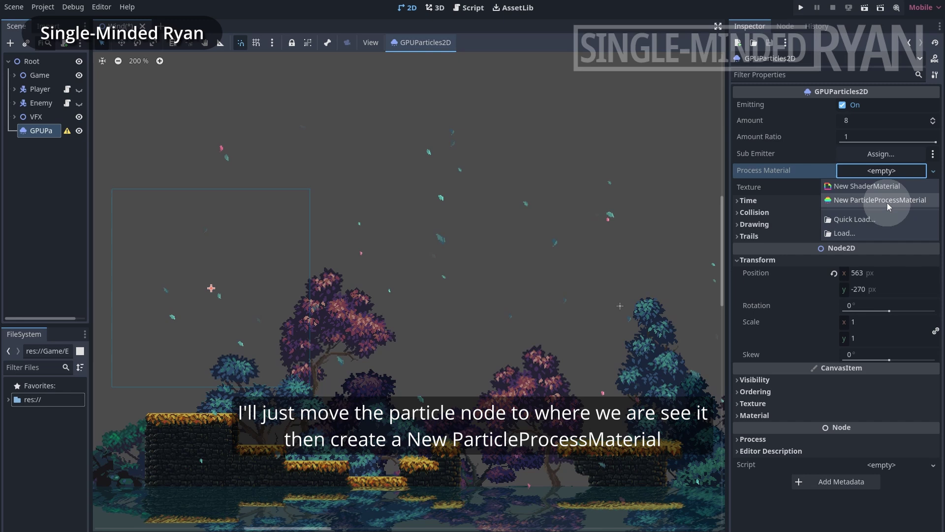
left_click(887, 202)
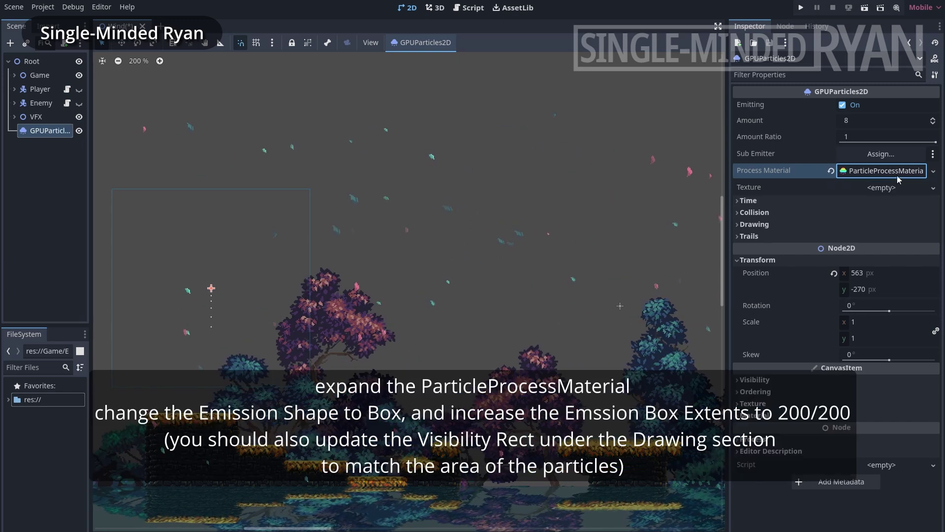
Spawn particles from a Box emission shape with 200 × 200 extents, and set Amount to 25
left_click(898, 172)
left_click(753, 212)
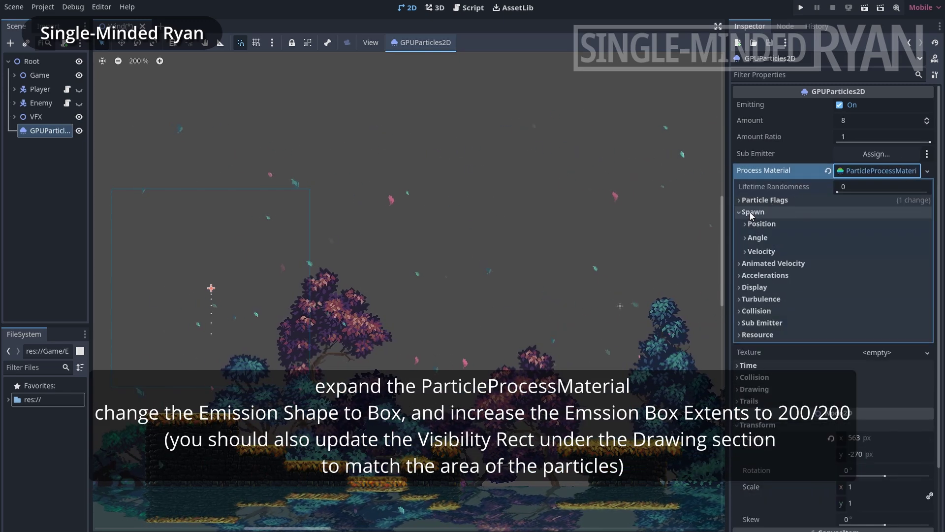
left_click(761, 224)
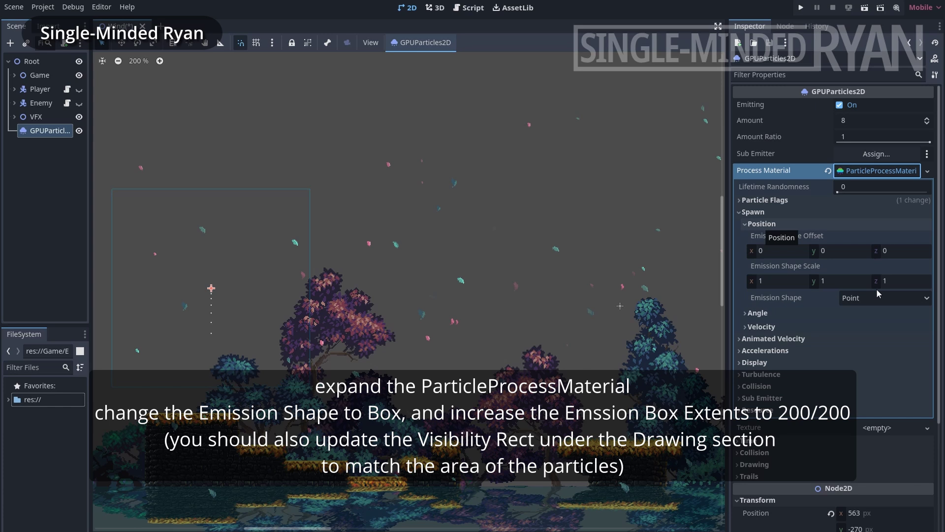
left_click(894, 298)
left_click(870, 355)
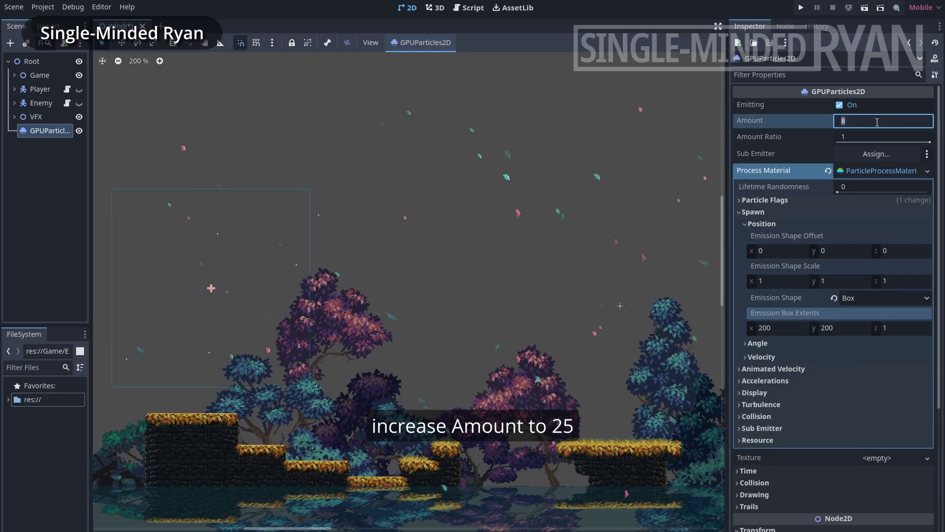
key("Return")
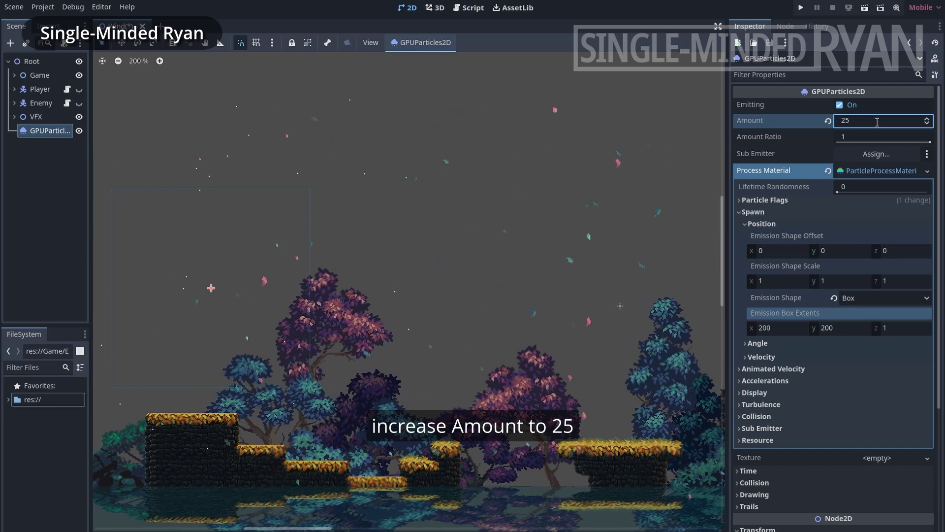
left_click_drag(940, 170, 939, 316)
Enable particle trails with a 0.6 s trail lifetime
left_click(749, 298)
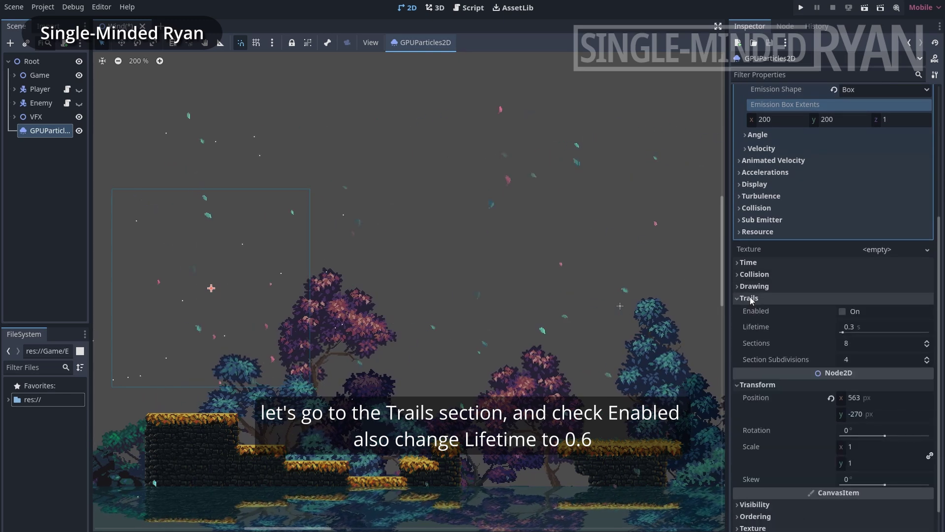
left_click(843, 312)
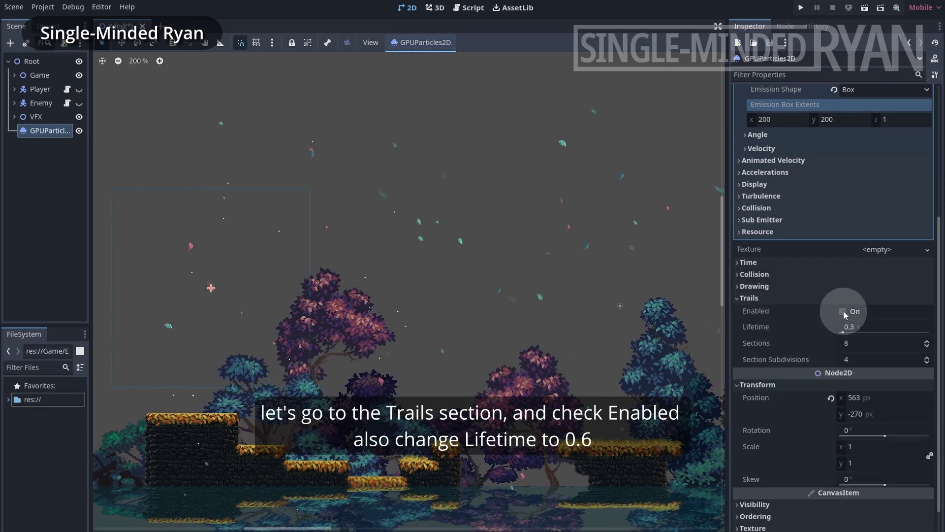
left_click(873, 327)
type("0.6")
key("Return")
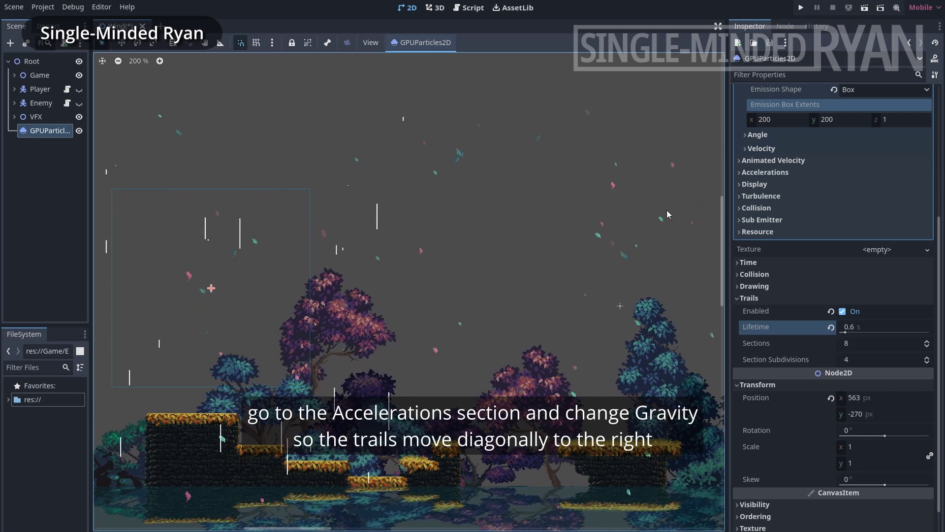
Set gravity to x 100, y 20 so trails drift diagonally right
left_click(739, 172)
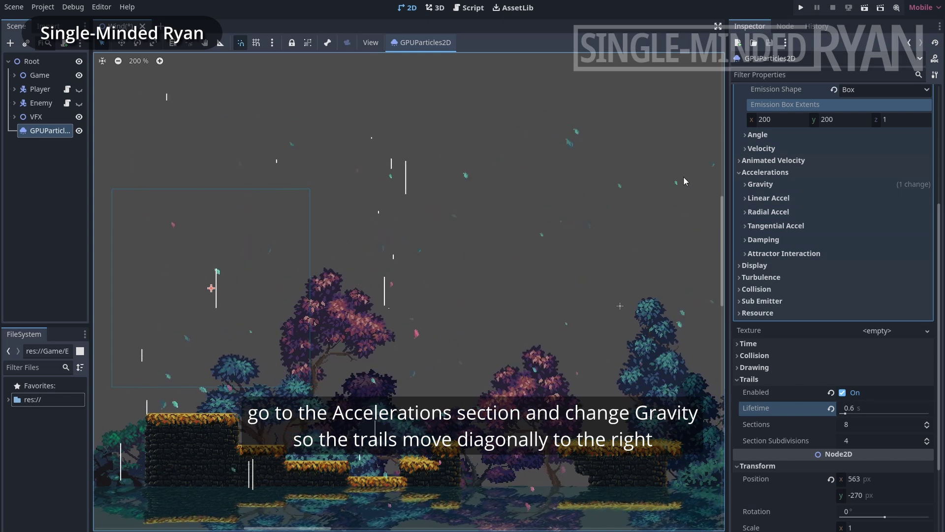
left_click(759, 185)
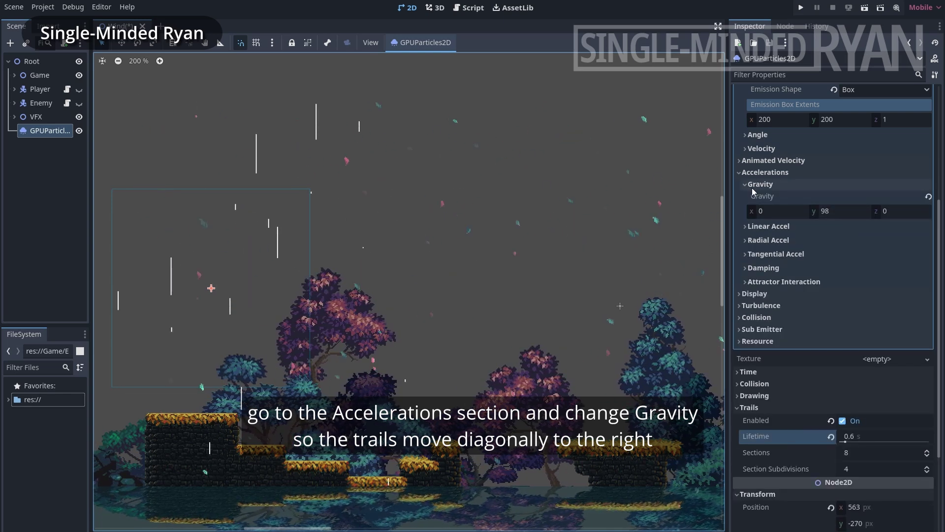
left_click(781, 211)
left_click(835, 212)
type("2")
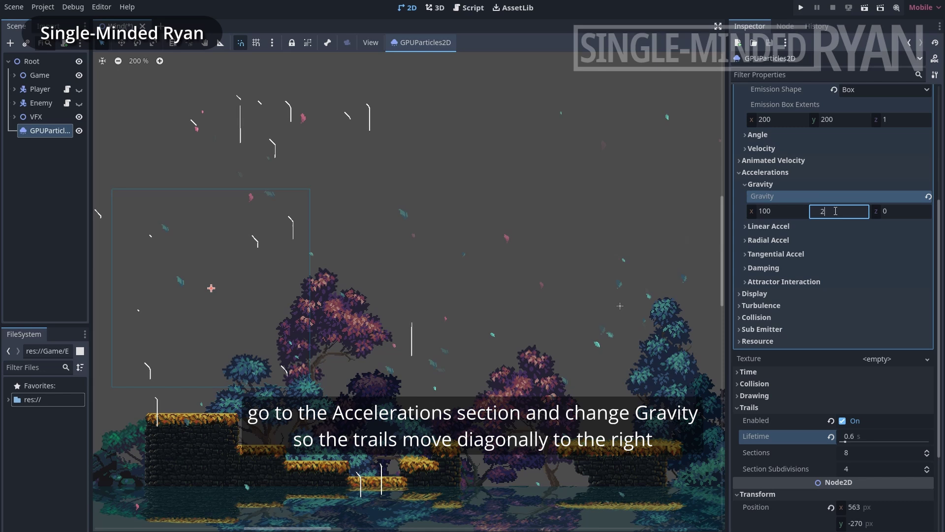
type("0")
key("Return")
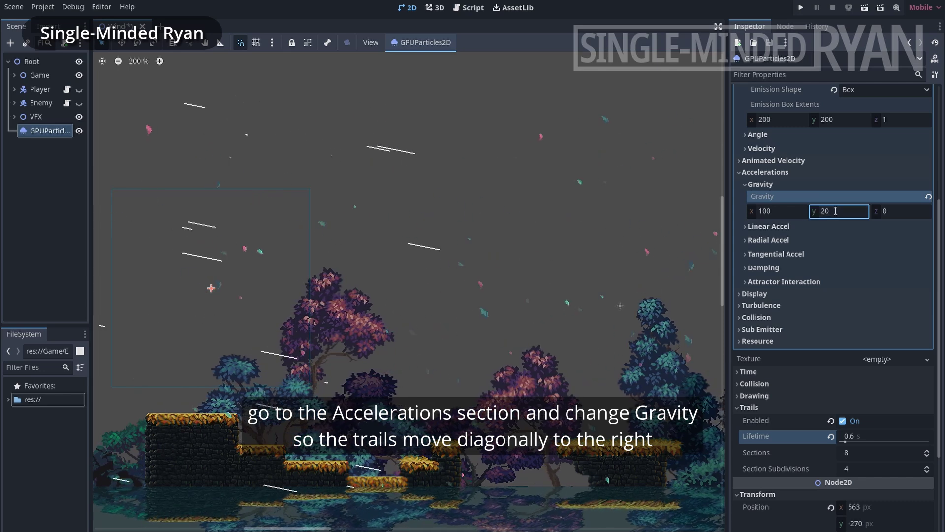
Set particle Lifetime to 5, Preprocess to 2 and lifetime Randomness to 1
left_click(749, 372)
left_click(877, 389)
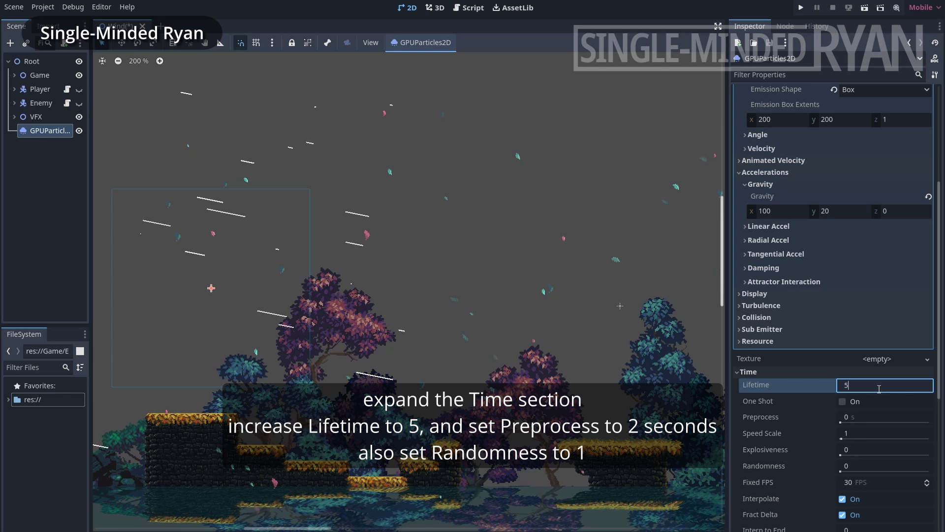
type("5")
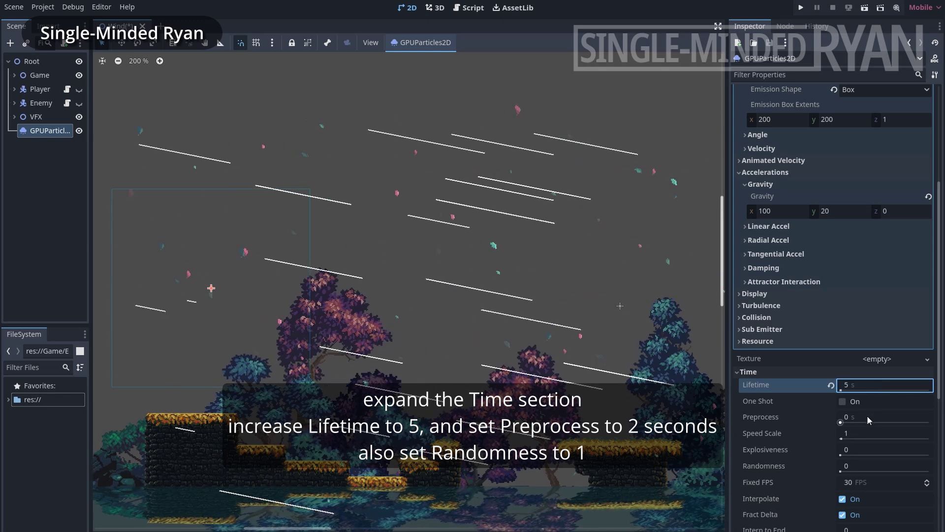
left_click(867, 415)
type("2")
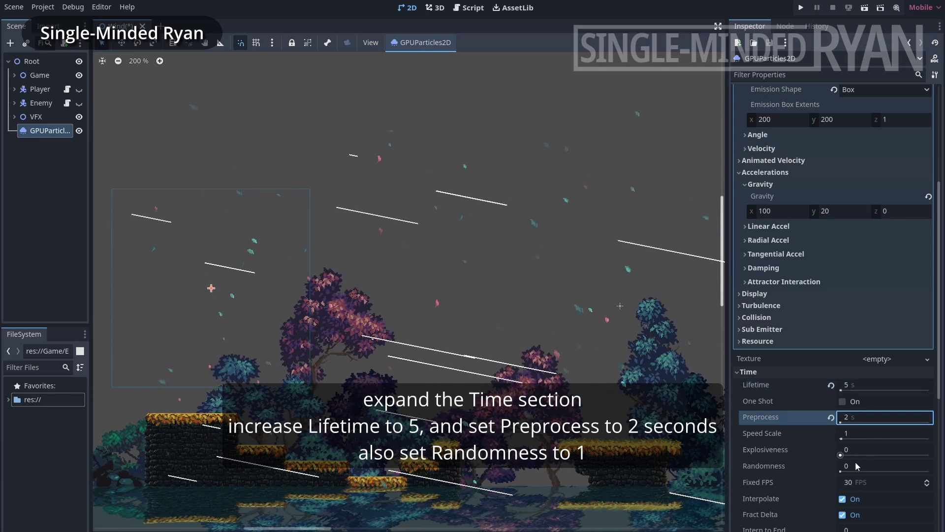
left_click_drag(861, 471, 936, 474)
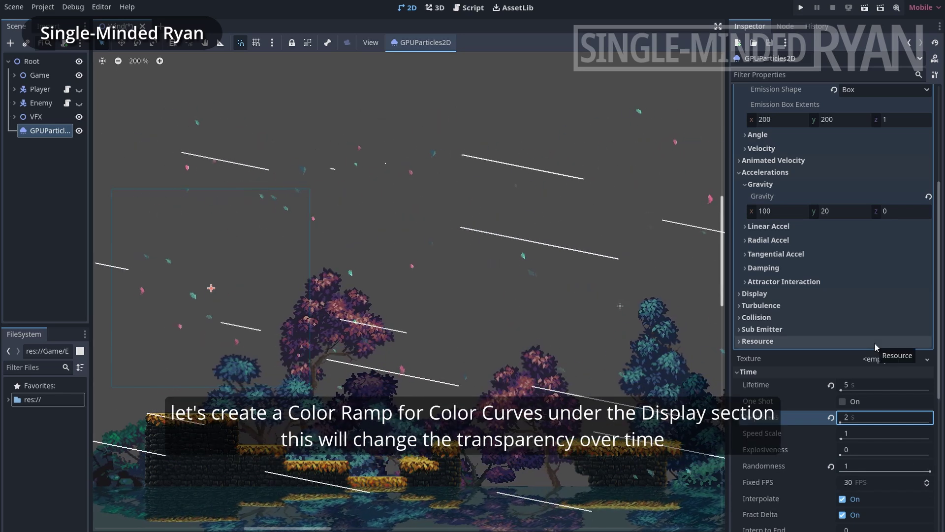
Give the Color Ramp a new white gradient whose stops fade to transparent
left_click(753, 293)
left_click(745, 335)
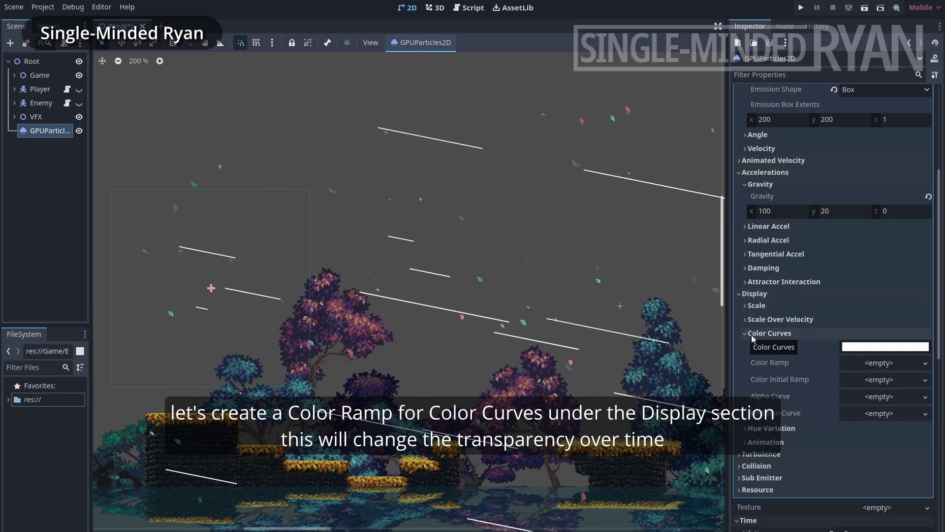
left_click(890, 362)
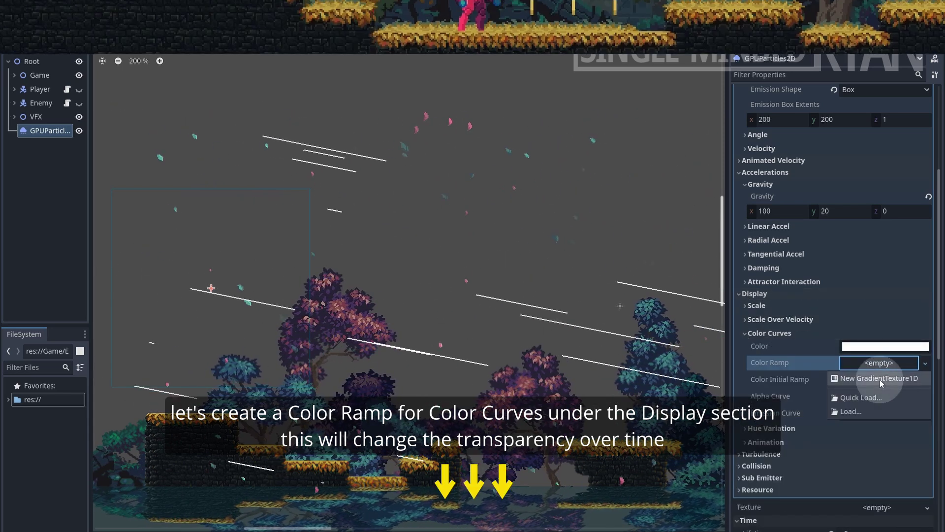
left_click(880, 379)
left_click(891, 361)
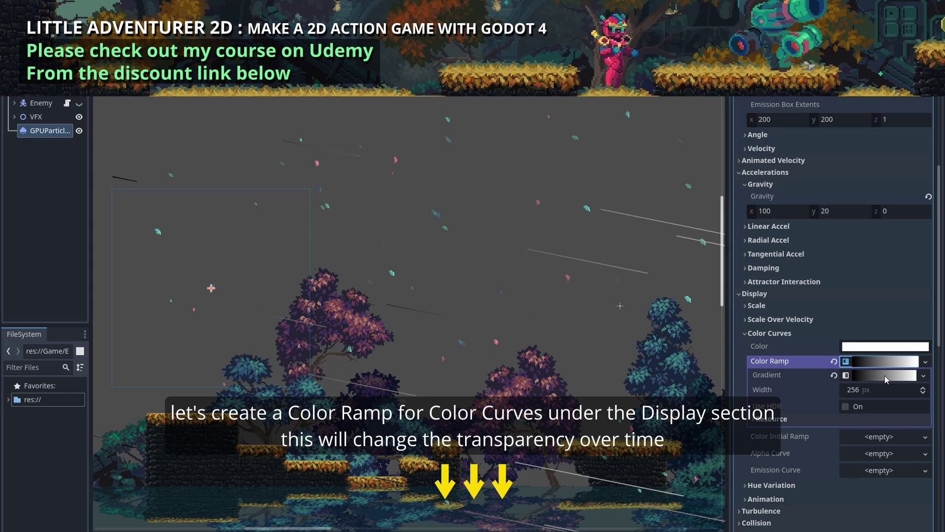
left_click(884, 376)
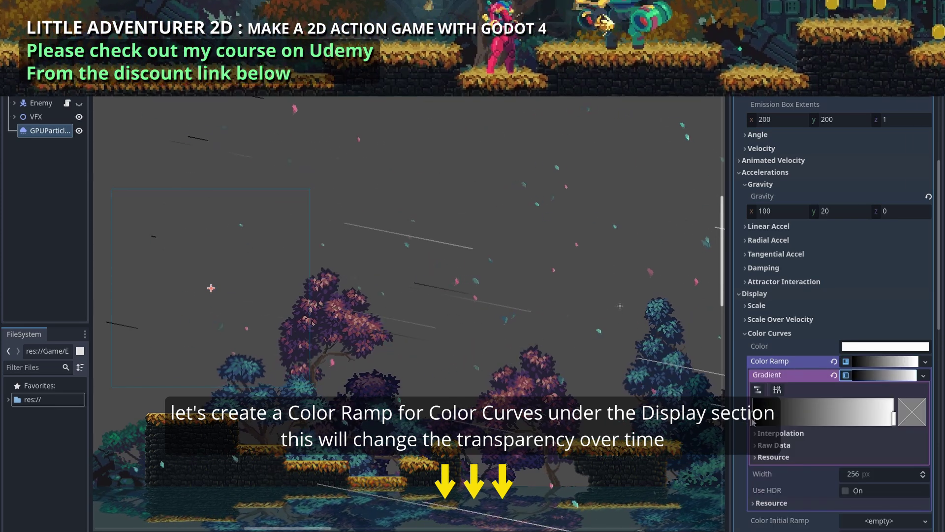
double_click(752, 418)
left_click_drag(898, 138, 900, 102)
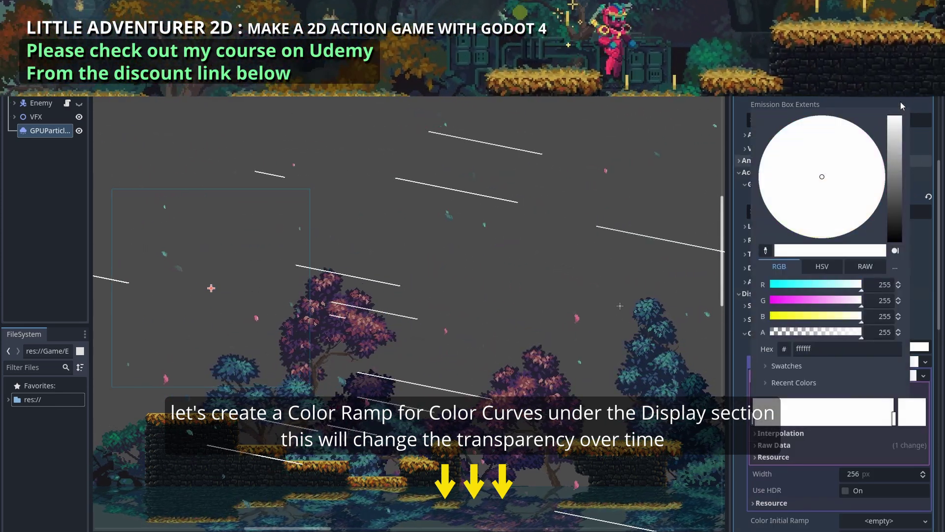
left_click_drag(861, 332, 829, 336)
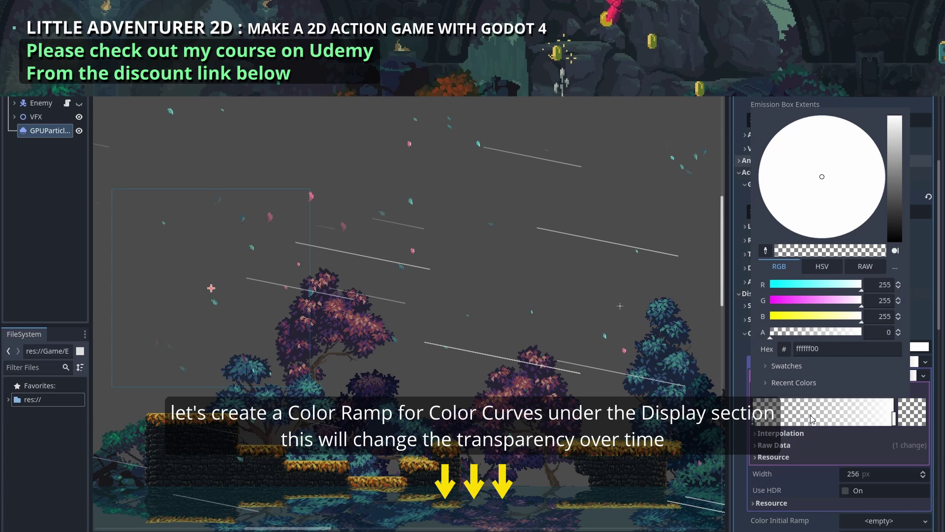
left_click(895, 422)
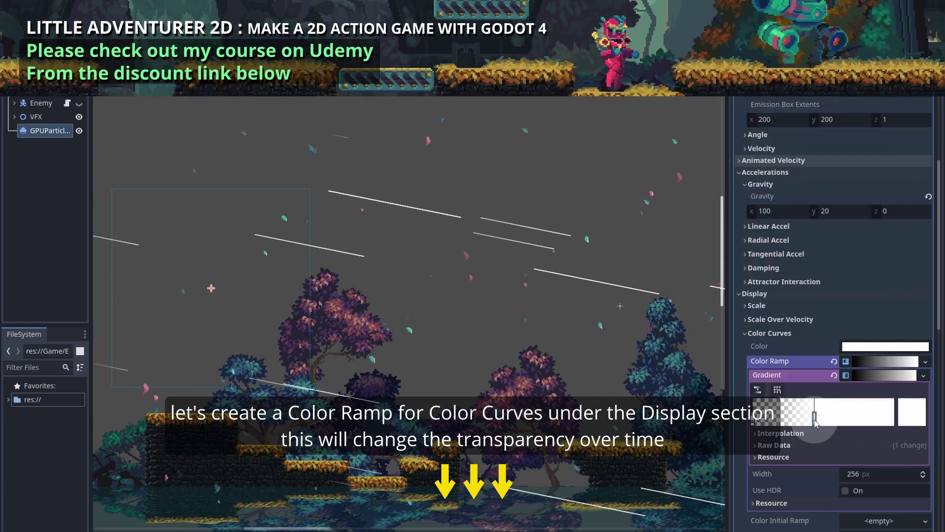
left_click(896, 423)
double_click(895, 418)
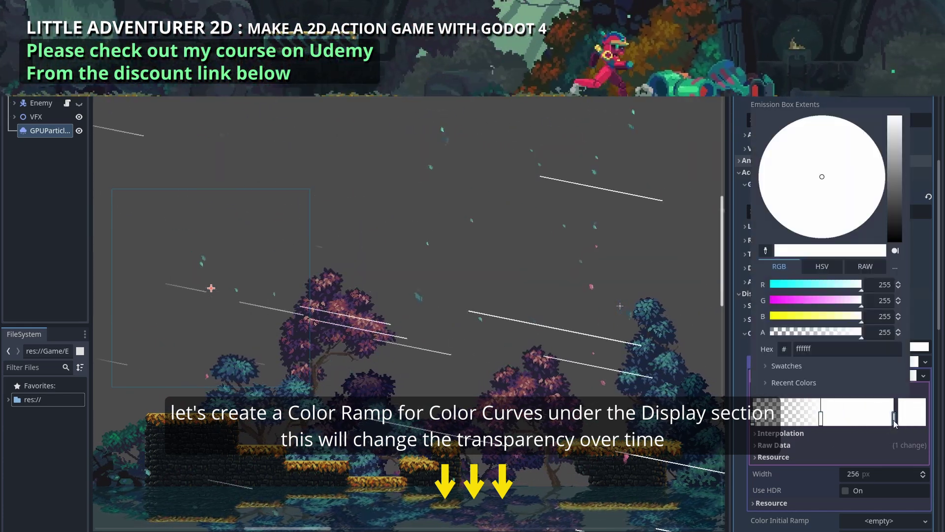
left_click_drag(840, 333, 772, 337)
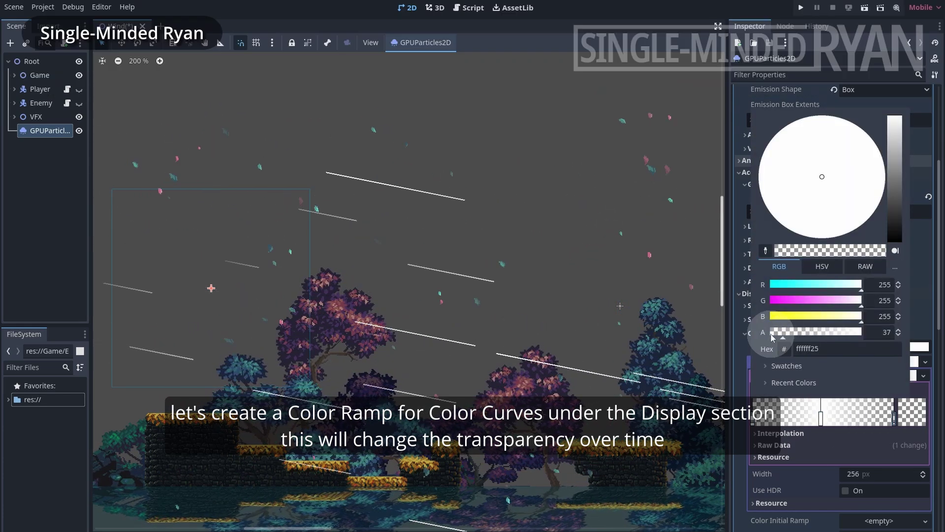
left_click(835, 413)
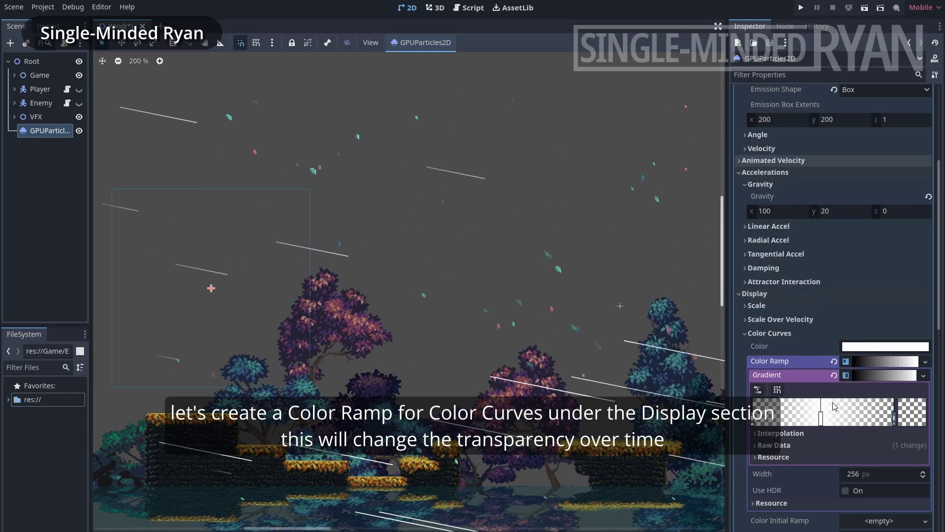
left_click(888, 361)
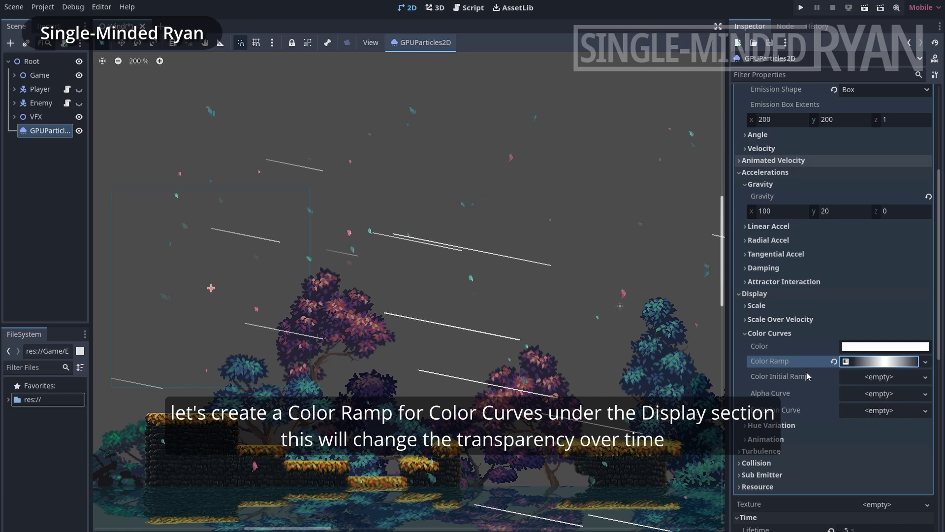
Add a white Color Initial Ramp gradient with the left stop's alpha lowered to about 24
left_click(888, 377)
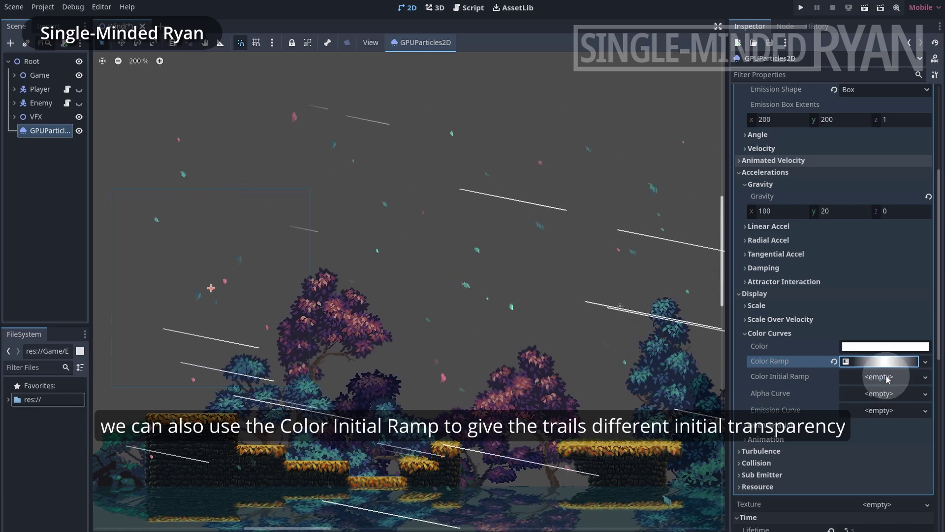
left_click(870, 394)
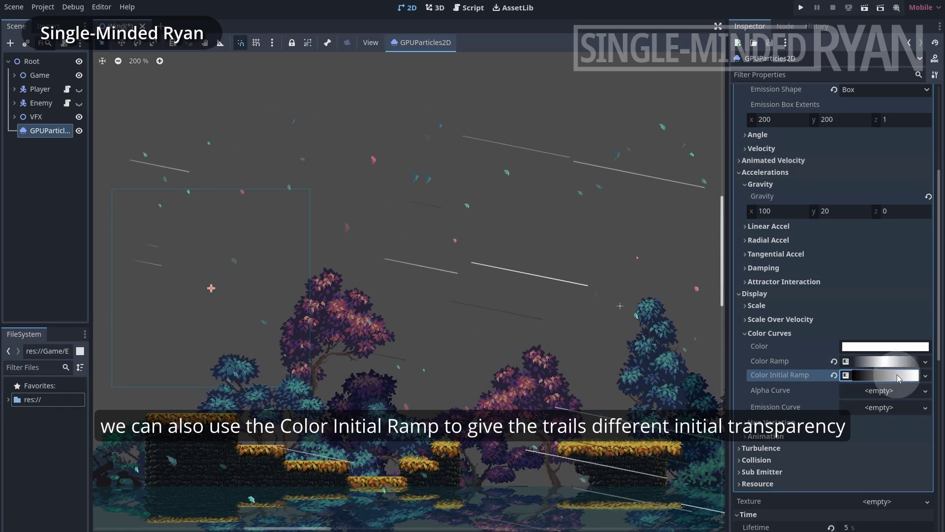
left_click(885, 375)
left_click(885, 389)
double_click(754, 433)
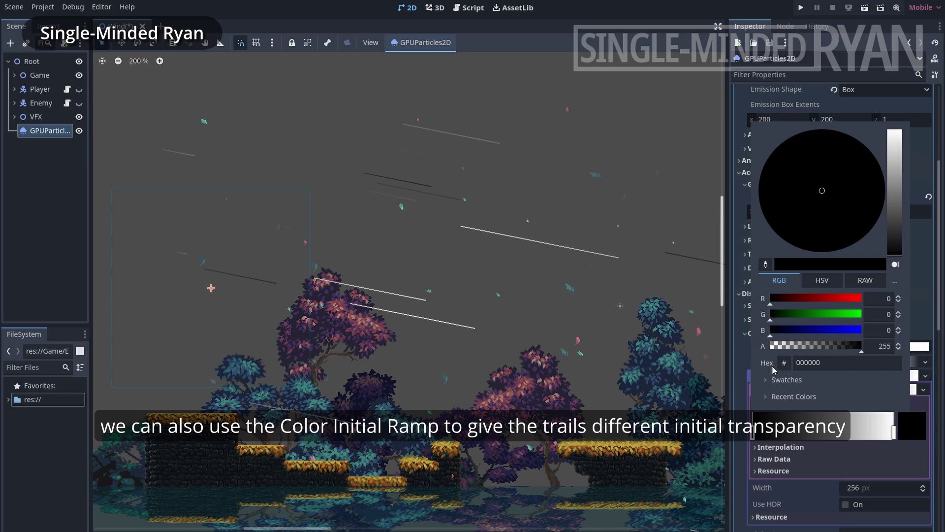
left_click_drag(898, 197, 911, 121)
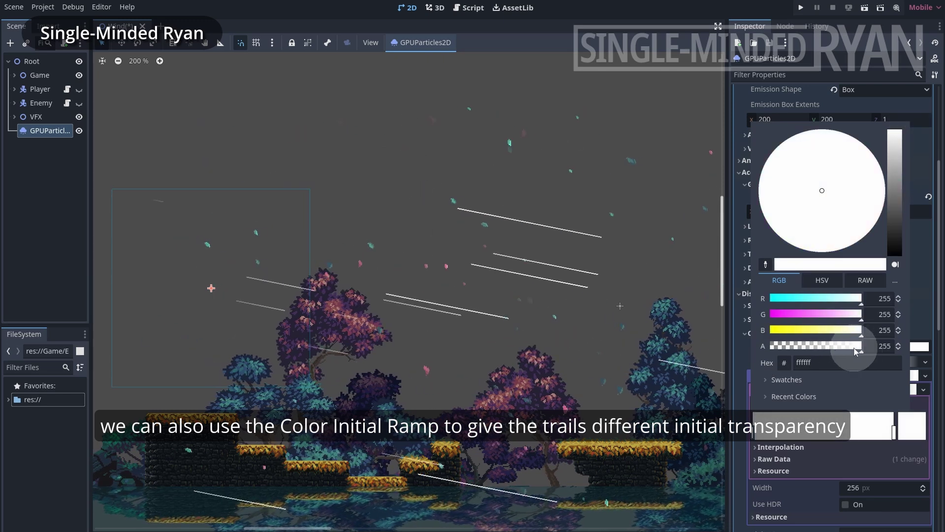
left_click_drag(858, 346, 783, 350)
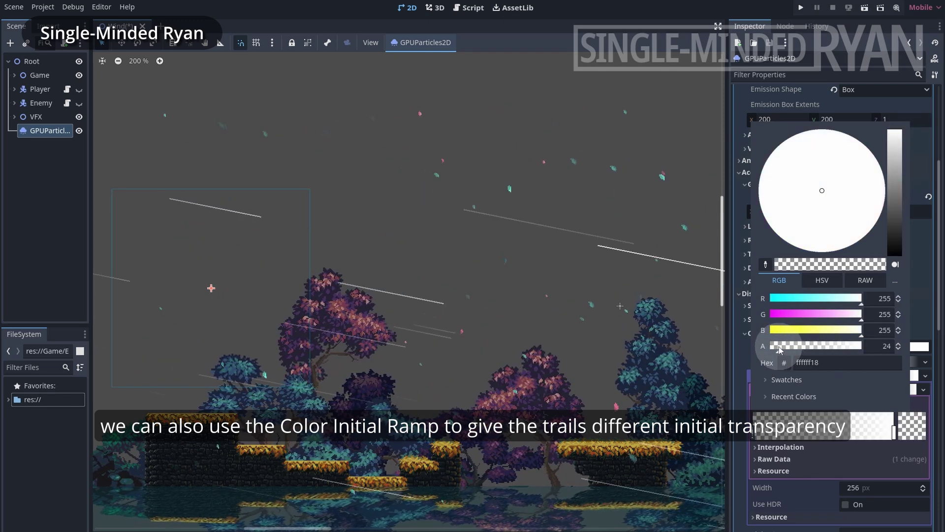
left_click(921, 323)
Set Tangential Accel Max to 10 with a new wave-shaped CurveTexture as its Accel Curve
left_click(746, 334)
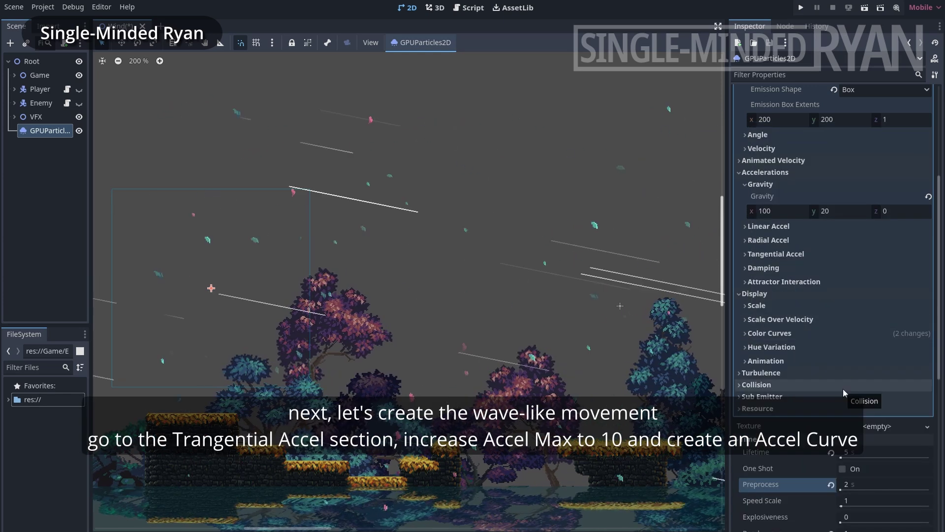
left_click(746, 254)
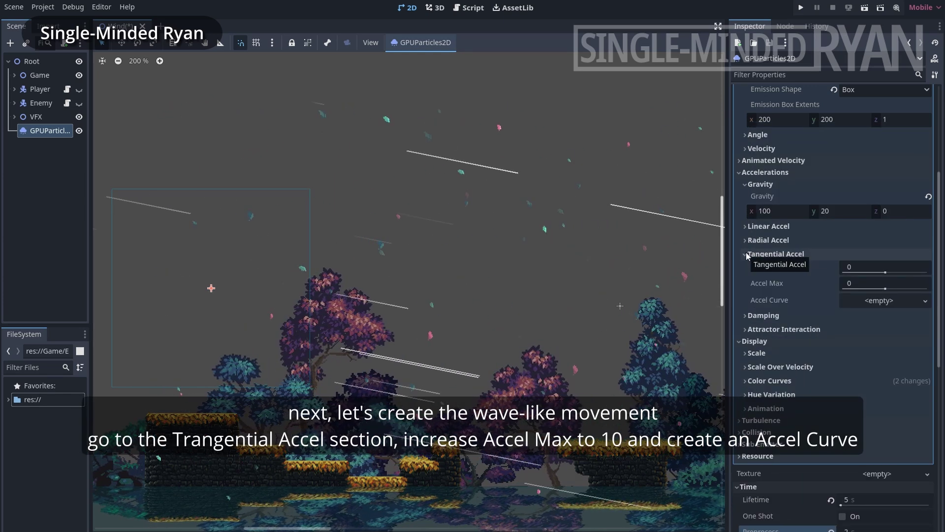
left_click(873, 285)
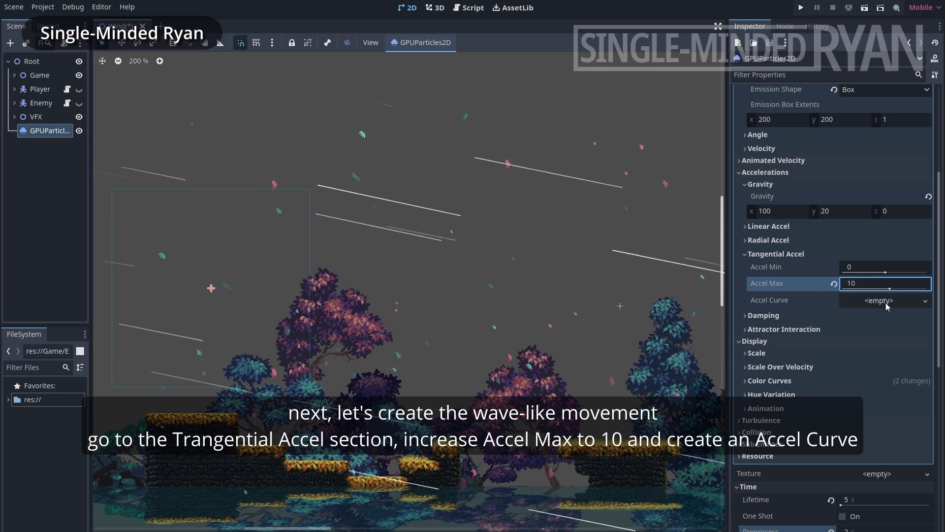
left_click(885, 302)
left_click(884, 317)
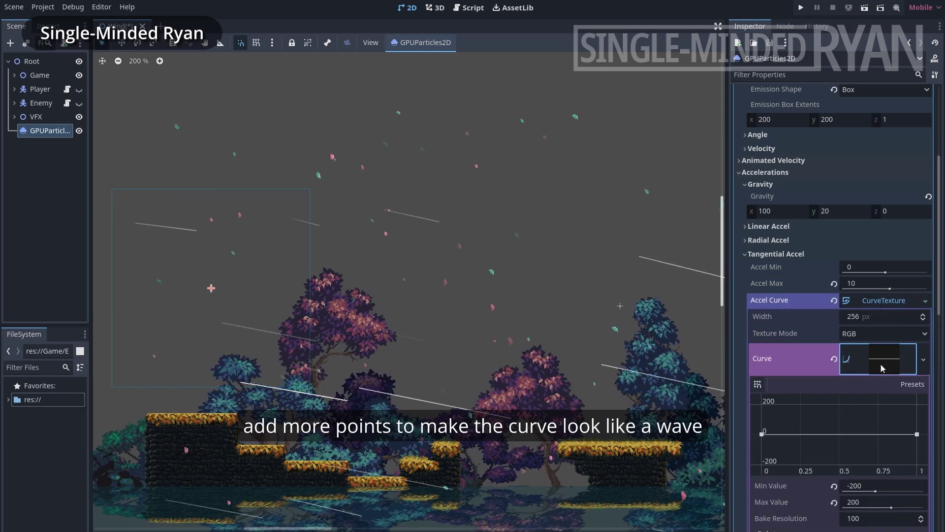
left_click(777, 434)
left_click_drag(777, 433, 775, 427)
left_click_drag(793, 433, 829, 438)
mouse_move(848, 433)
left_mouse_down()
mouse_move(914, 431)
mouse_move(903, 439)
left_mouse_up()
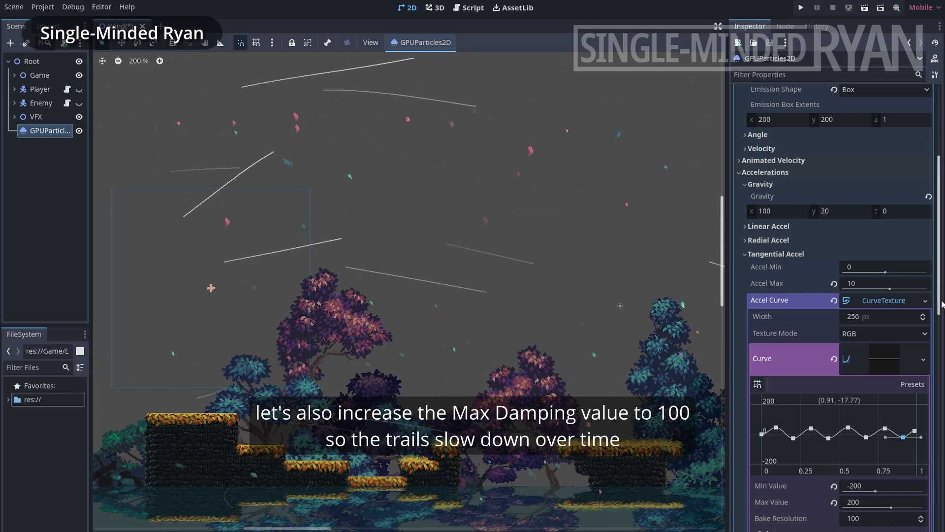
left_click_drag(937, 290, 932, 357)
Set Damping Max to 100 and lower Tangential Accel Max to 6
left_click(763, 421)
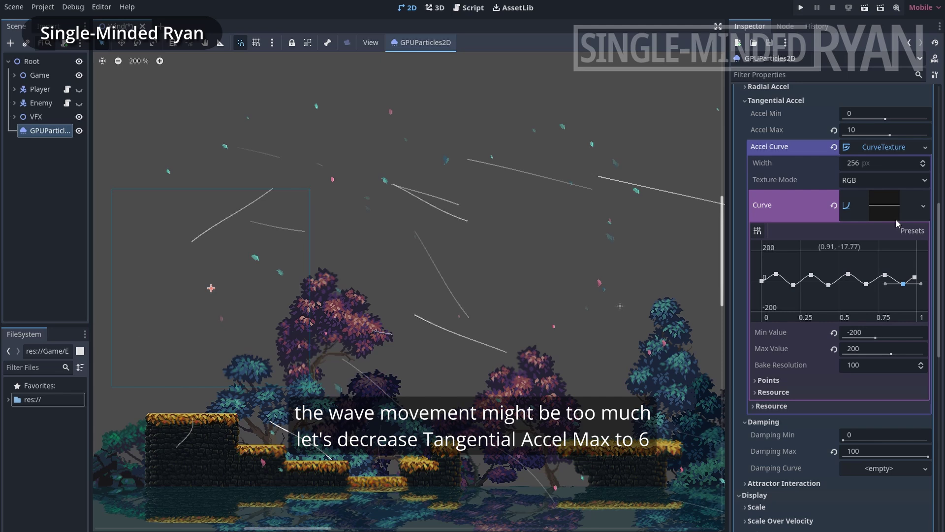
left_click(871, 129)
type("6")
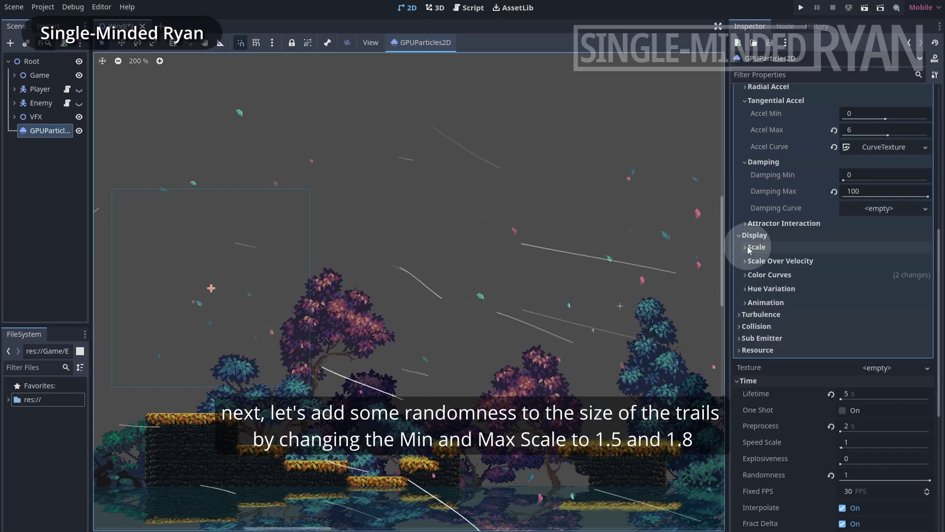
Randomise particle scale between Scale Min 1.5 and Scale Max 1.8
left_click(749, 248)
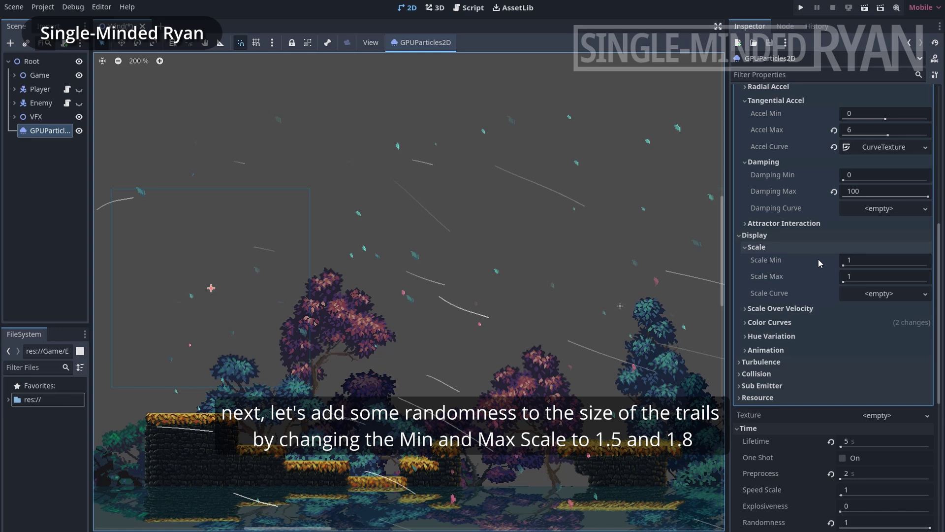
left_click(857, 259)
type("1.5")
left_click(865, 277)
type("1.8")
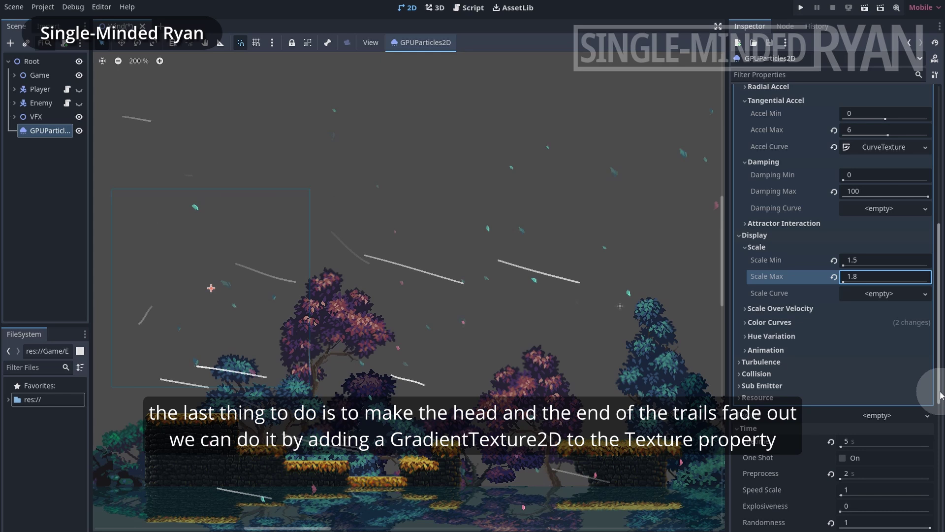
left_click_drag(938, 394, 939, 476)
Assign a new GradientTexture2D as the particle texture, with its fill running vertically
left_click(908, 187)
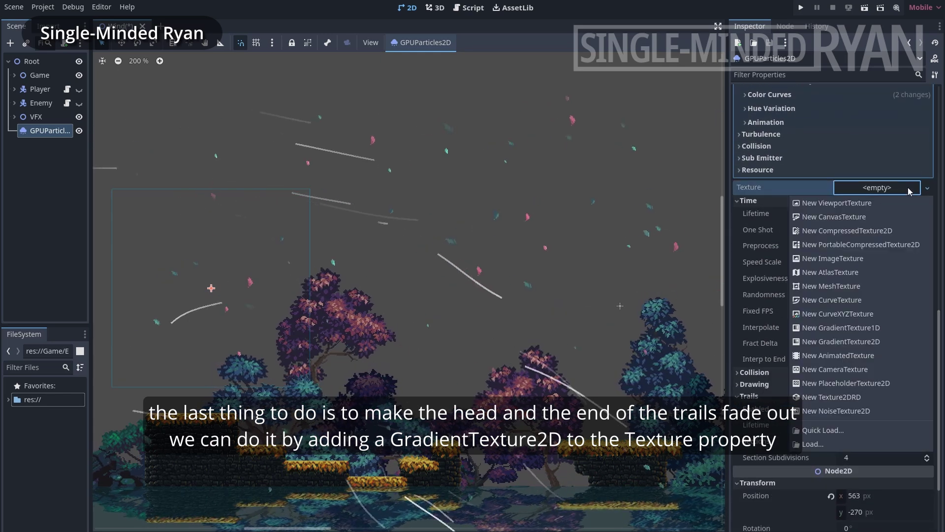
left_click(884, 341)
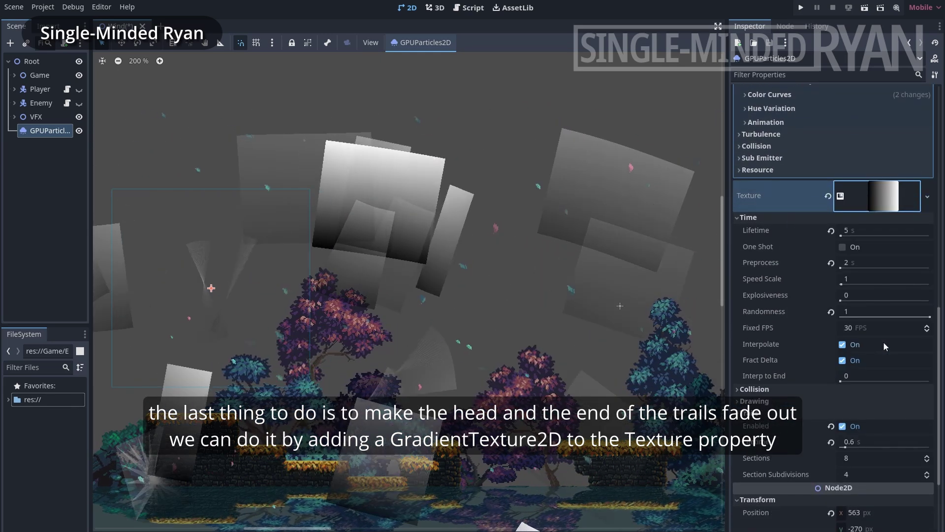
left_click(893, 196)
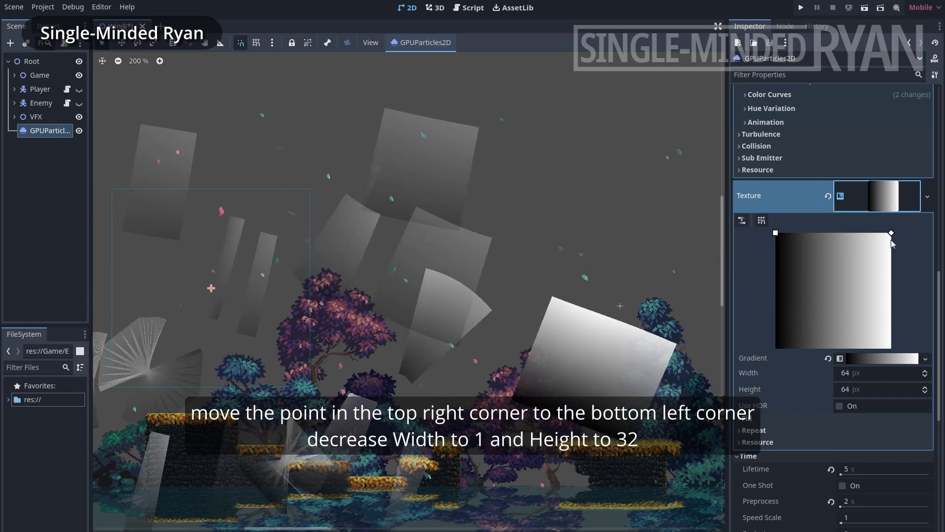
left_click_drag(894, 239, 769, 359)
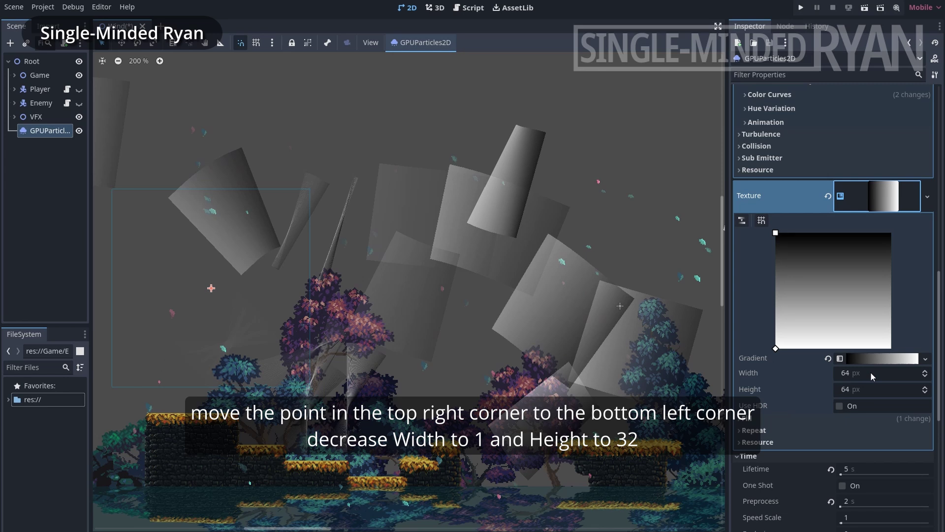
Size the gradient texture to Width 1 and Height 32 pixels
left_click(871, 372)
type("1")
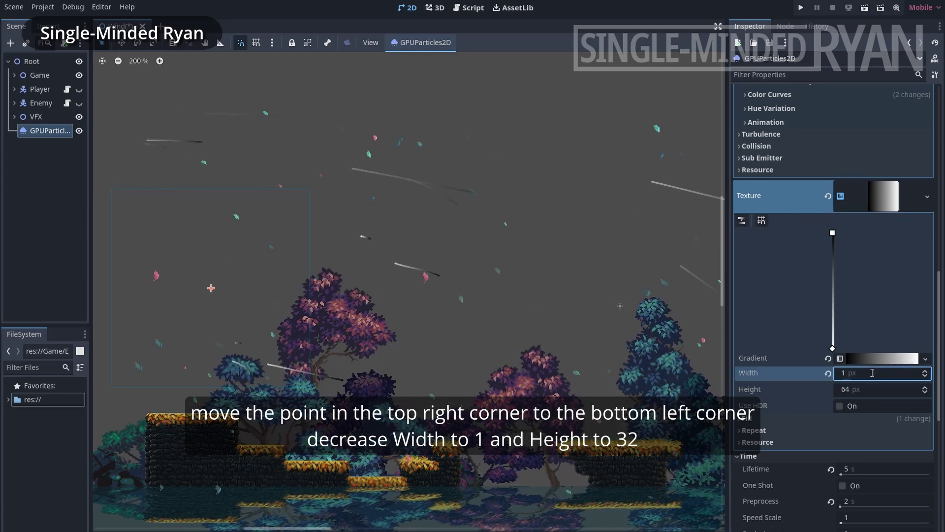
left_click(864, 390)
type("32")
key("Return")
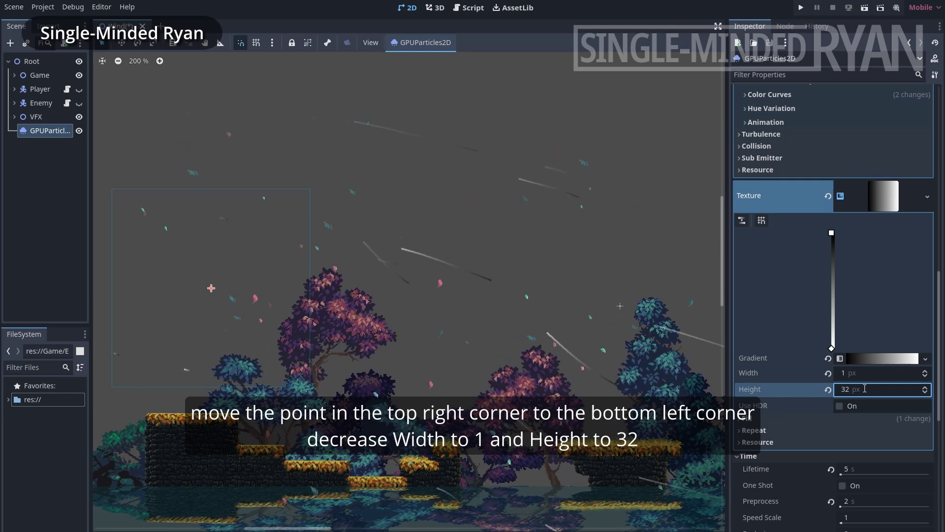
left_click(884, 362)
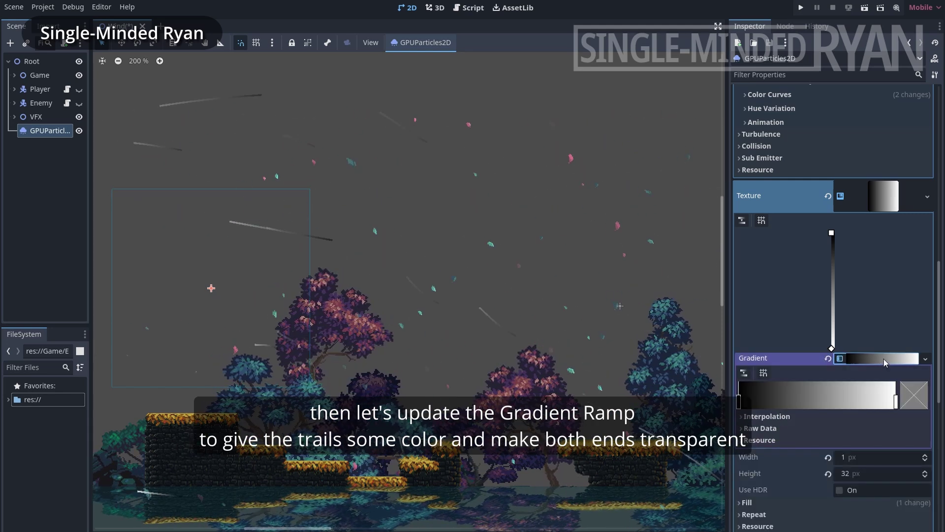
Colour the texture gradient's stops mint green (#7affca), adding a middle stop
double_click(739, 401)
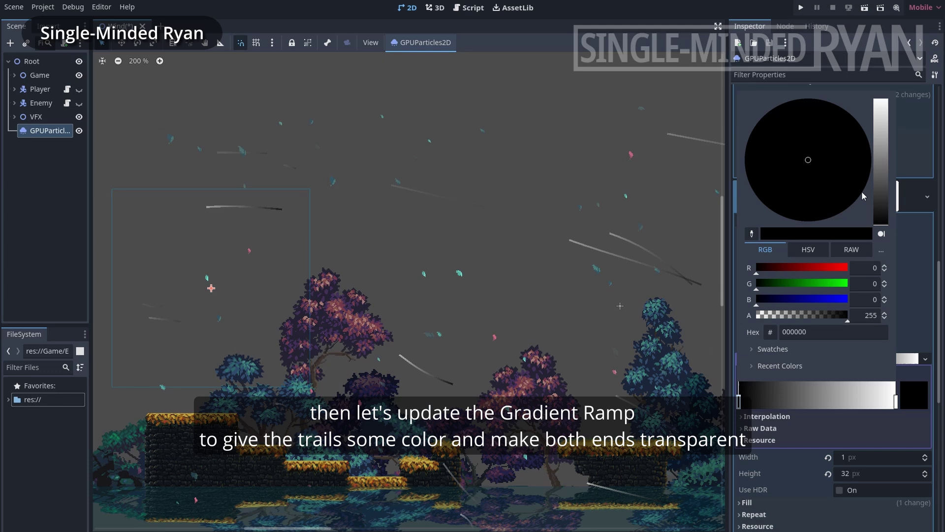
left_click_drag(881, 197, 881, 119)
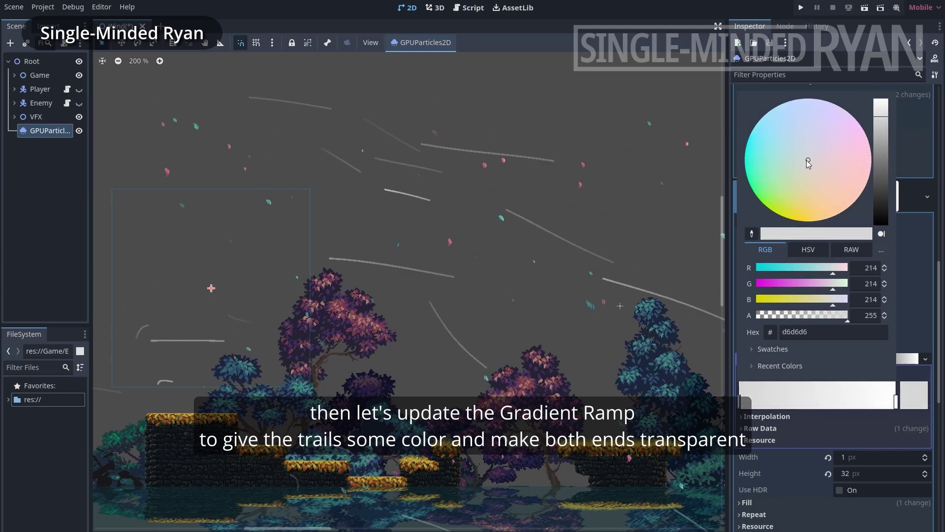
left_click_drag(808, 163, 748, 175)
left_click(882, 114)
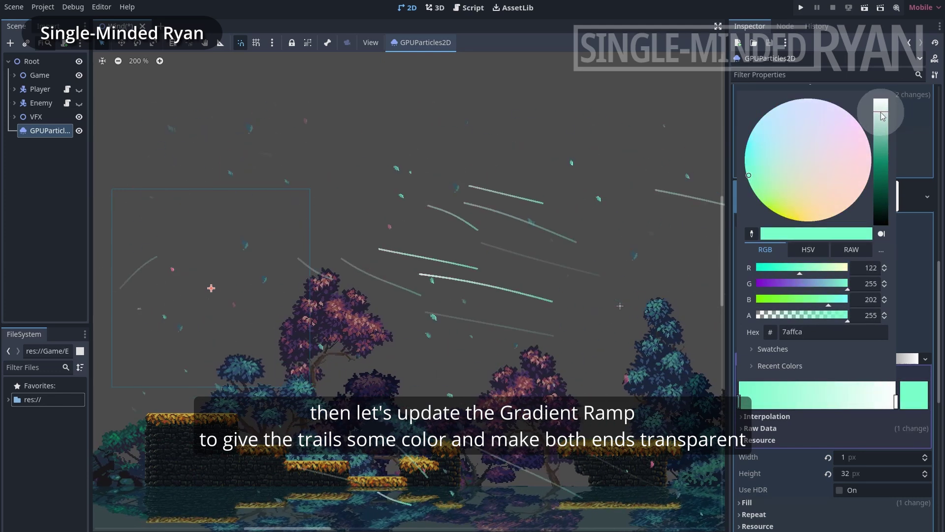
left_click(816, 400)
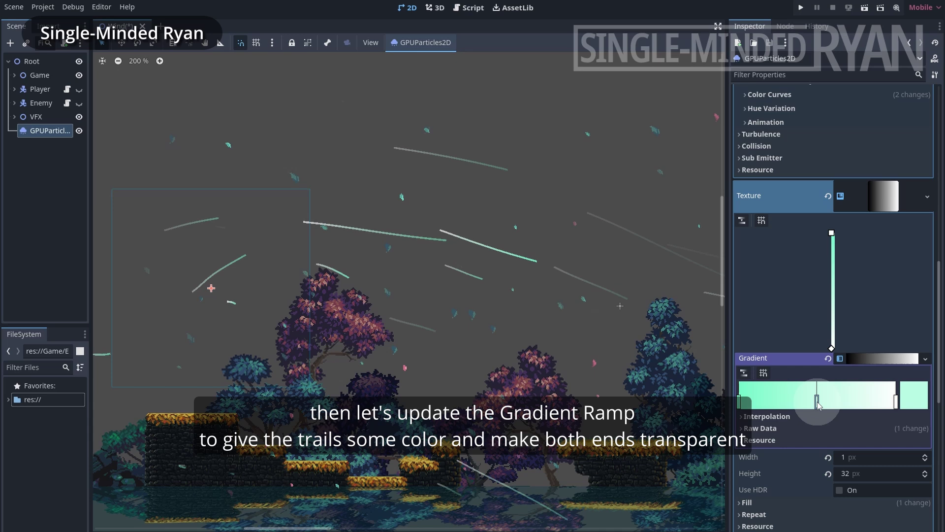
double_click(817, 401)
left_click(895, 401)
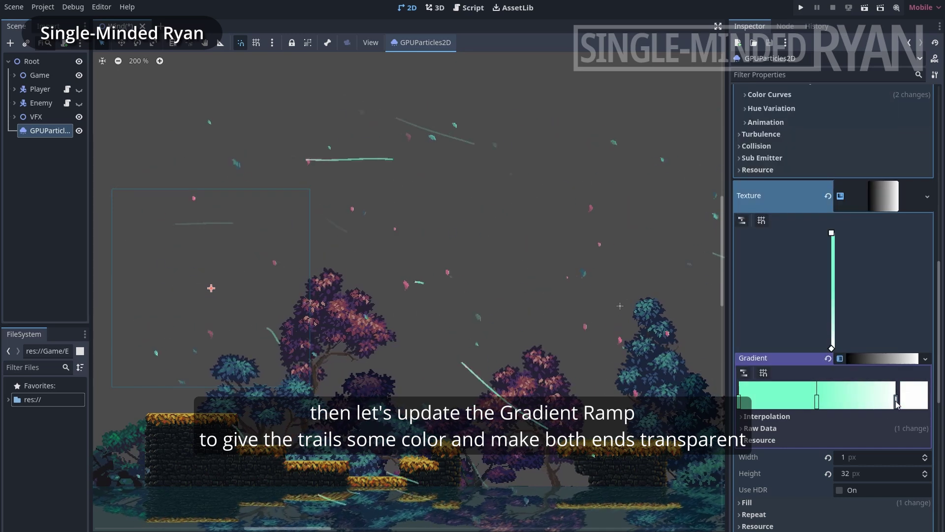
double_click(896, 401)
left_click(798, 331)
type("7affca")
left_click(779, 408)
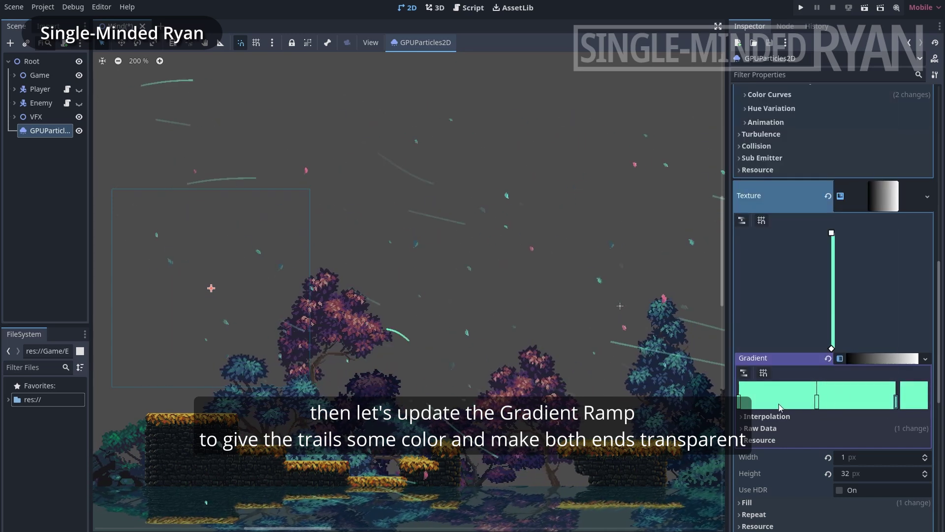
Make the gradient's left and right stops fully transparent (alpha 0)
double_click(739, 401)
left_click_drag(873, 312, 761, 312)
left_click(896, 402)
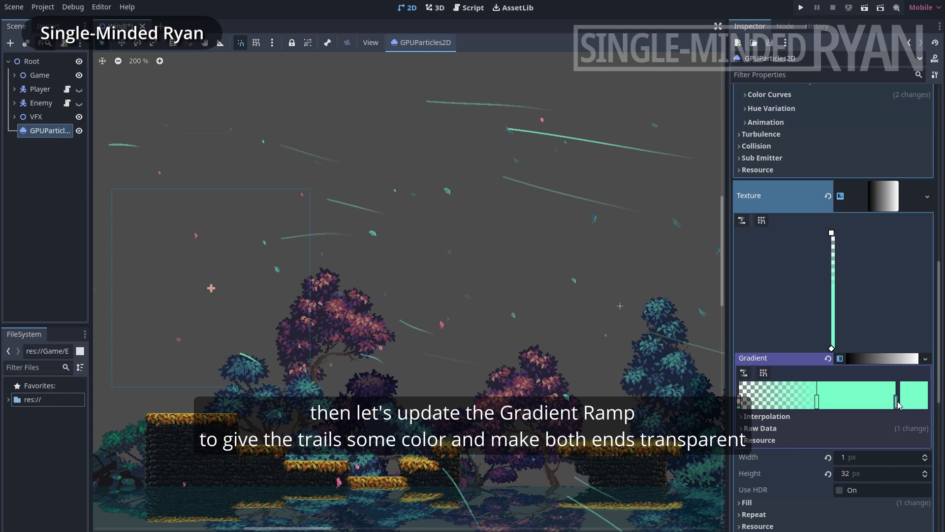
double_click(896, 401)
left_click_drag(835, 315, 752, 312)
left_click(836, 423)
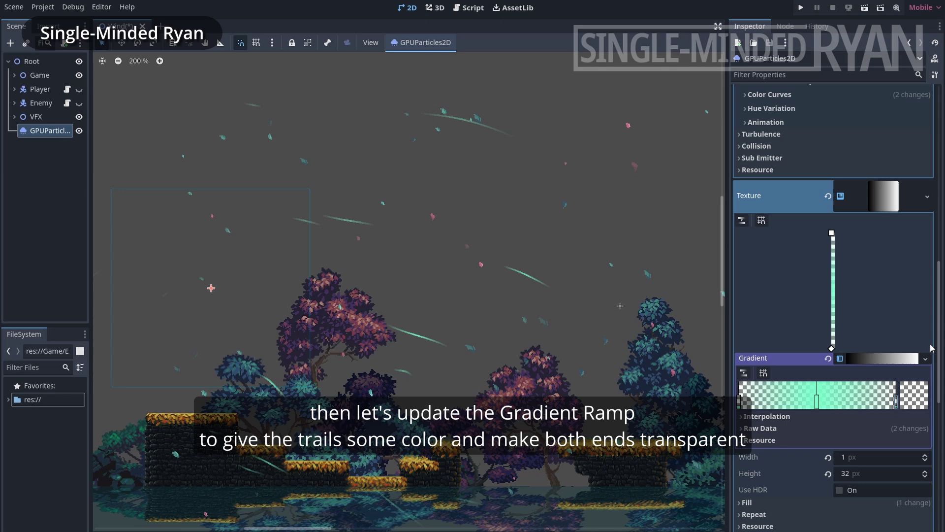
left_click_drag(937, 347, 938, 141)
Lower the GPUParticles2D Amount from 25 to 15
left_click(872, 123)
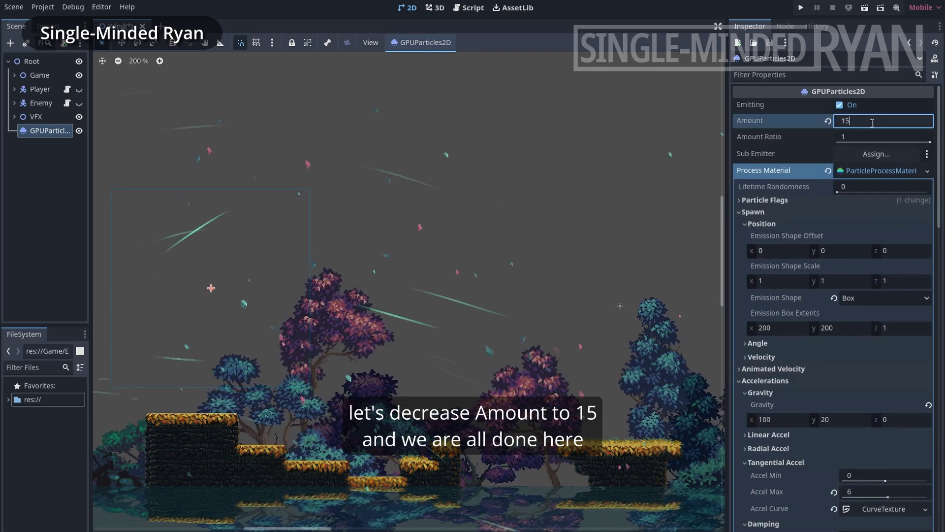